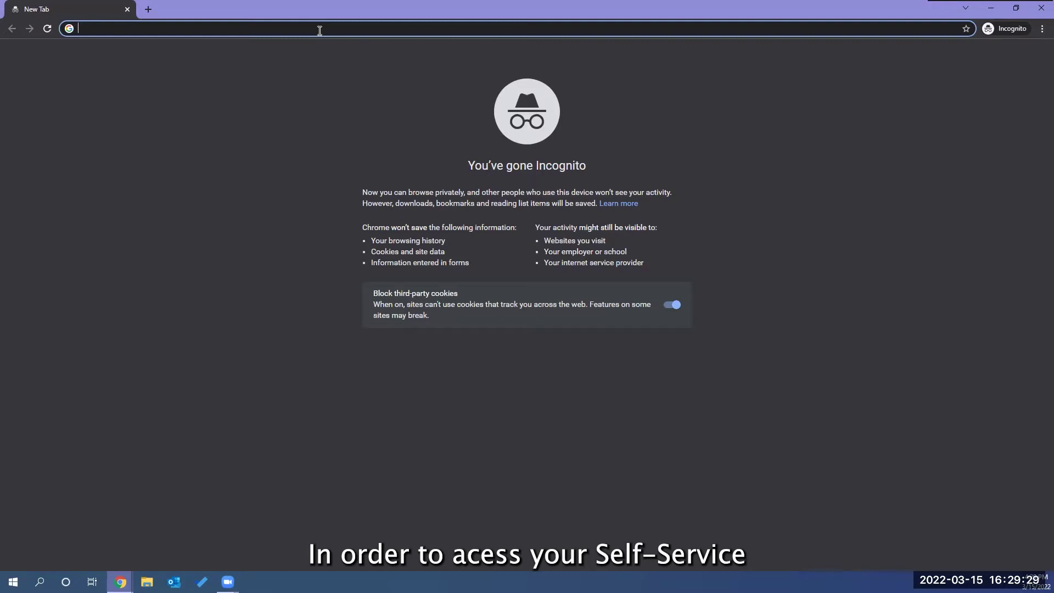
Step: Open the college portal at portal.ltcc.edu
text(portal.ltcc.edu)
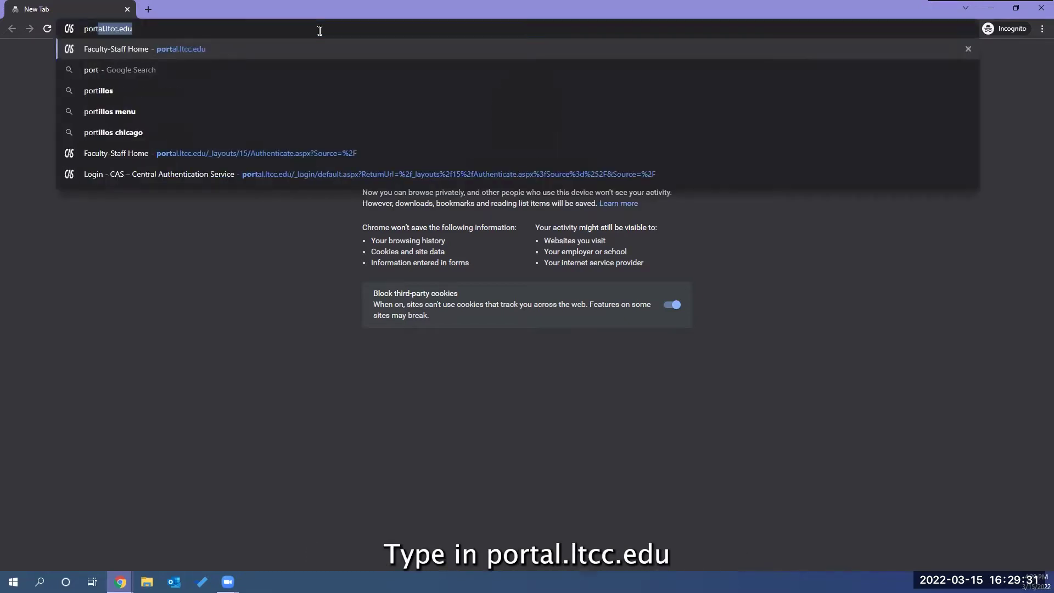
text(l)
key(BackSpace)
text(al.ltcc.edu)
key(Return)
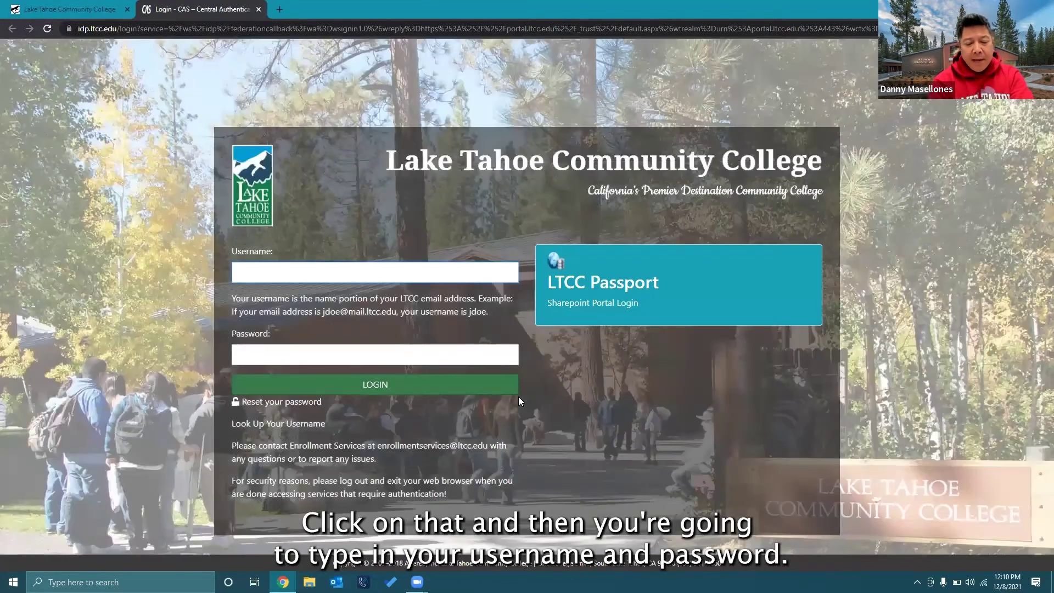
Step: Log in to the LTCC portal with the account username and password
key(Tab)
text(•••••••)
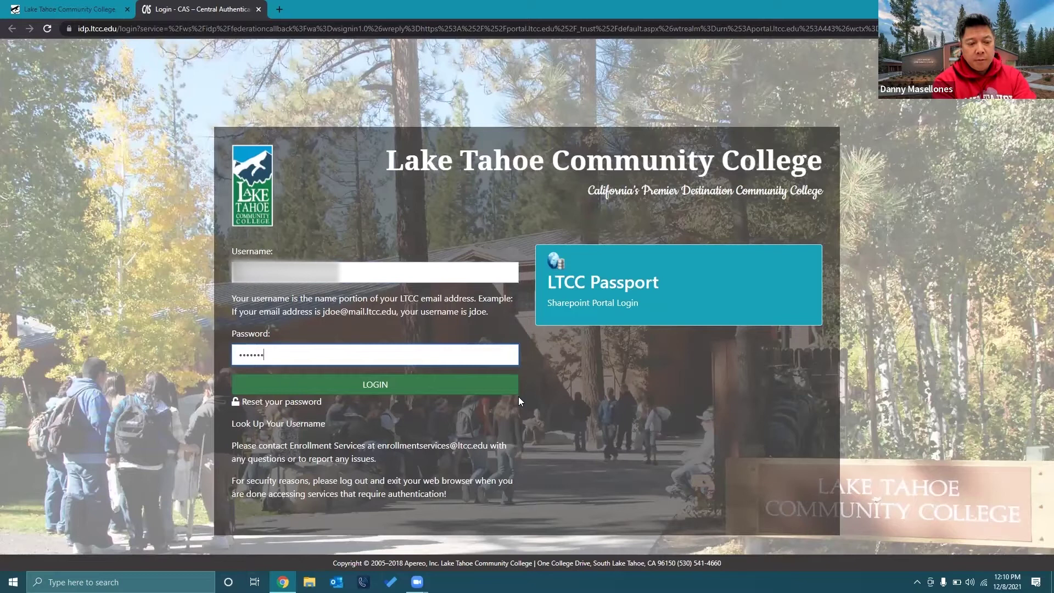
text(•••)
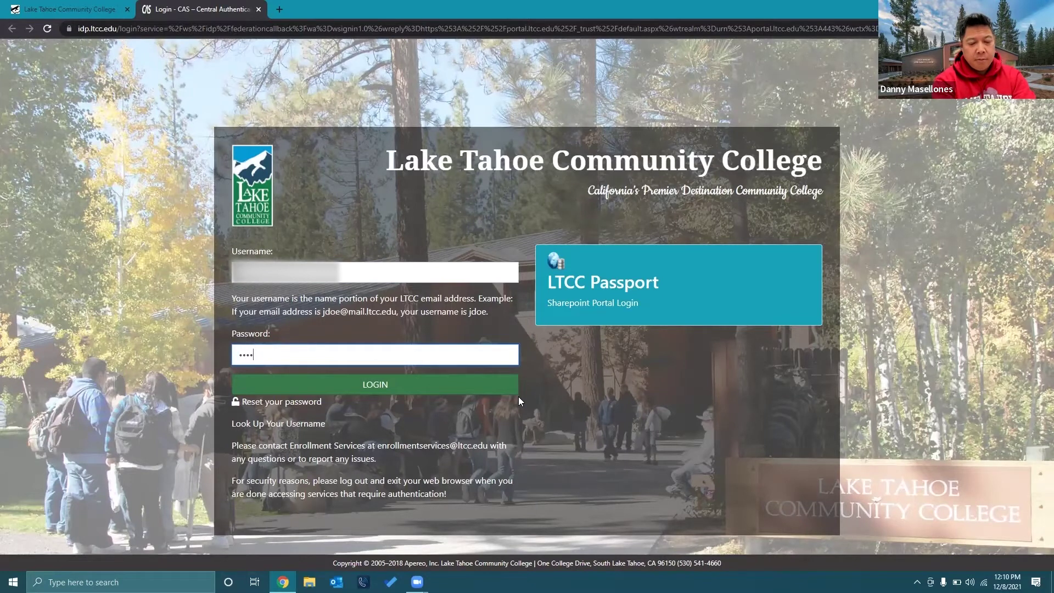
text(••)
key(Return)
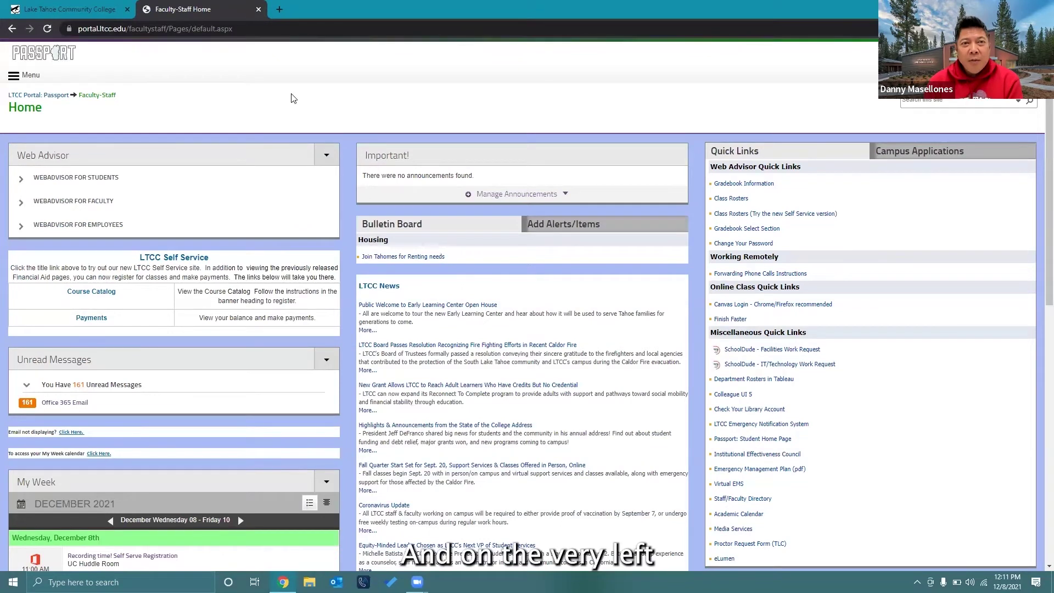
Step: Open LTCC Self Service and browse the Art subject in its course catalog
click(202, 258)
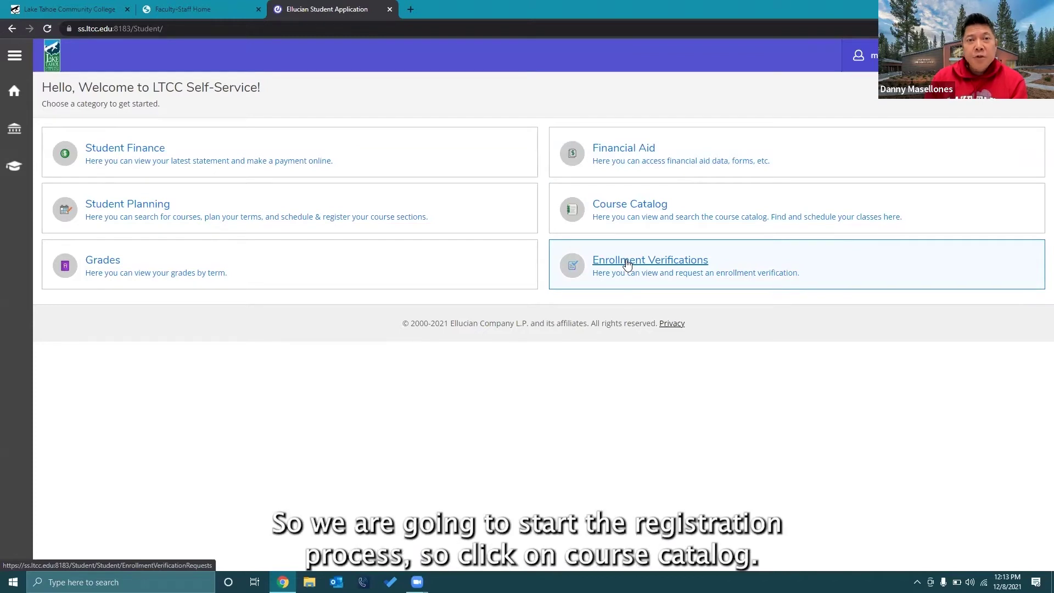
click(630, 213)
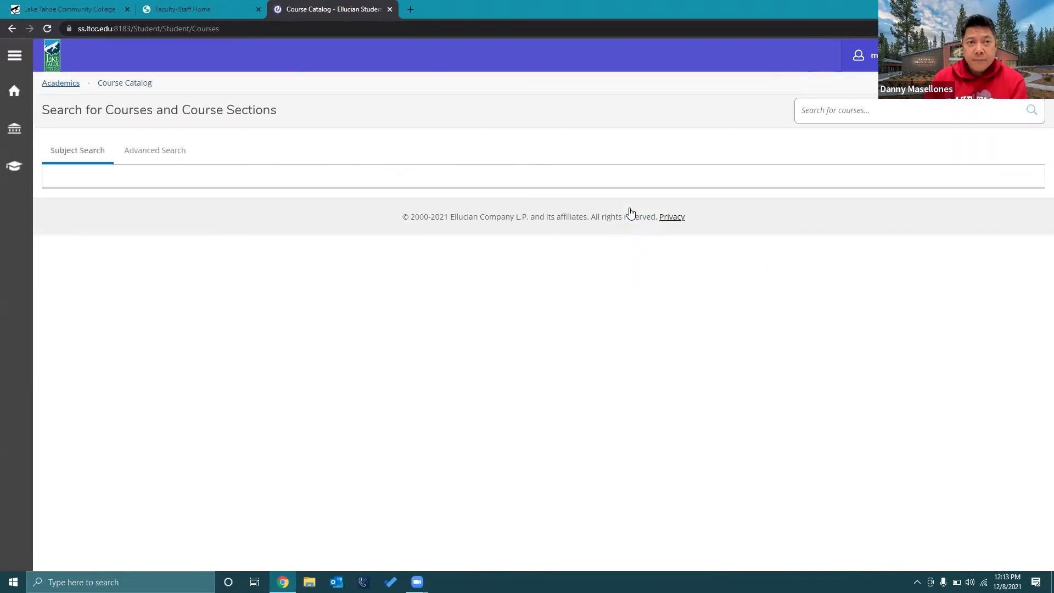
click(62, 276)
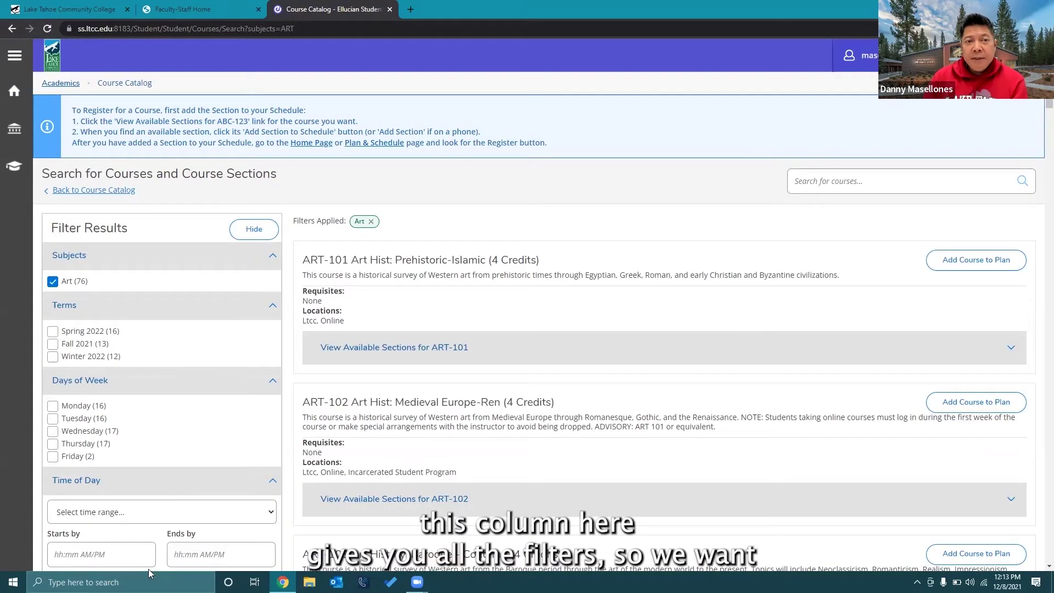
Step: Limit the Art course results to the Winter 2022 term and look over the day, time, instructor and course type filters
click(53, 357)
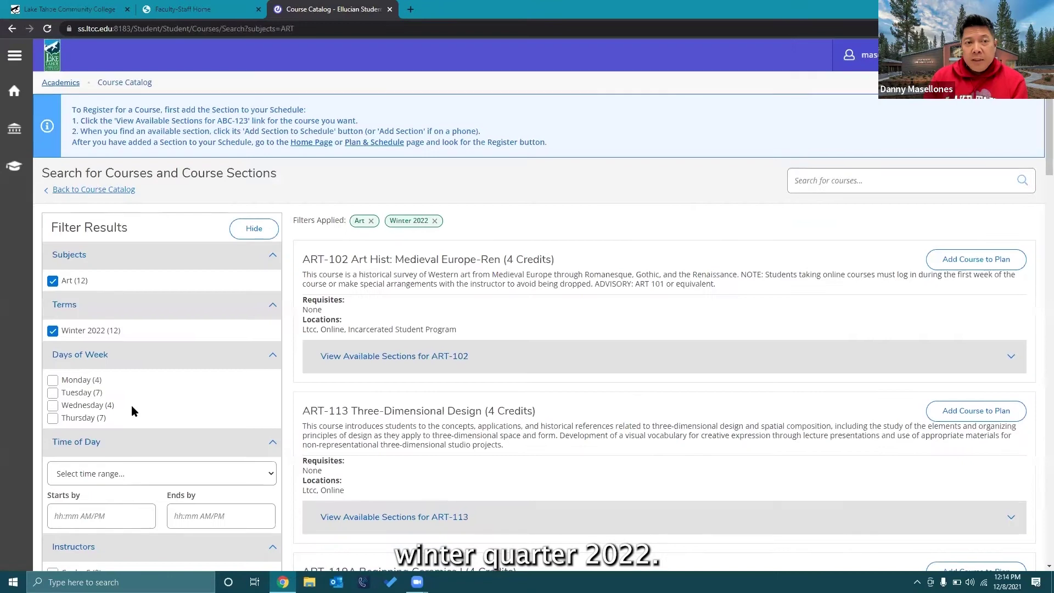
scroll(132, 410, down, 2)
scroll(131, 405, down, 1)
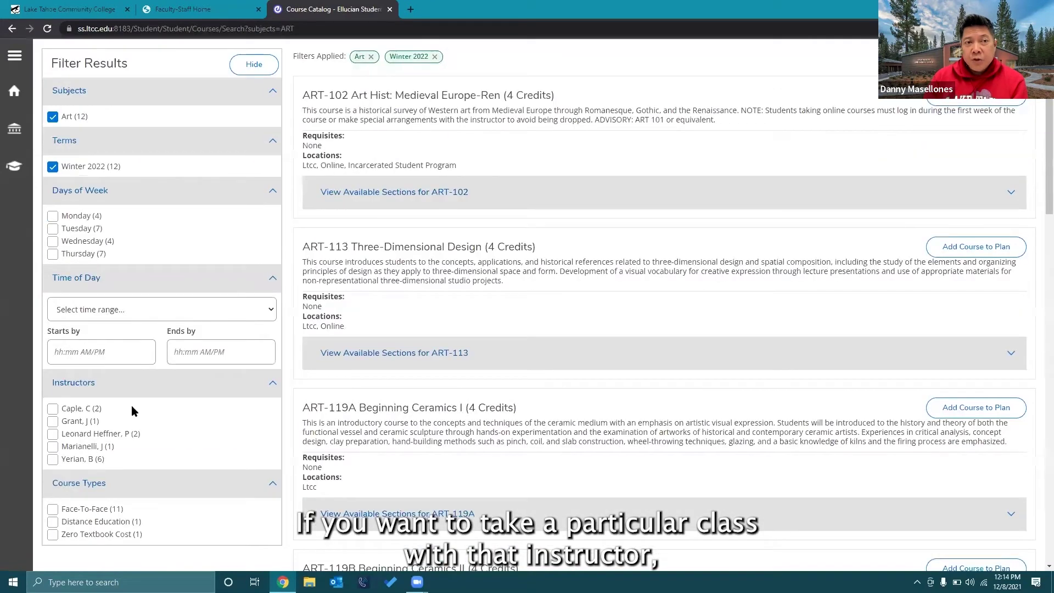
scroll(131, 405, down, 1)
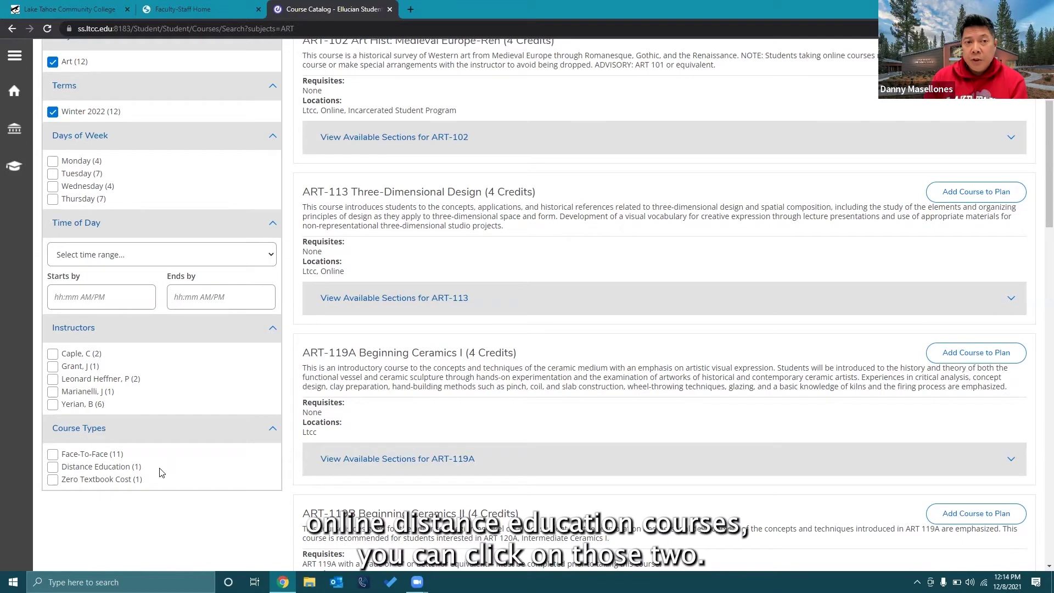
scroll(162, 473, up, 4)
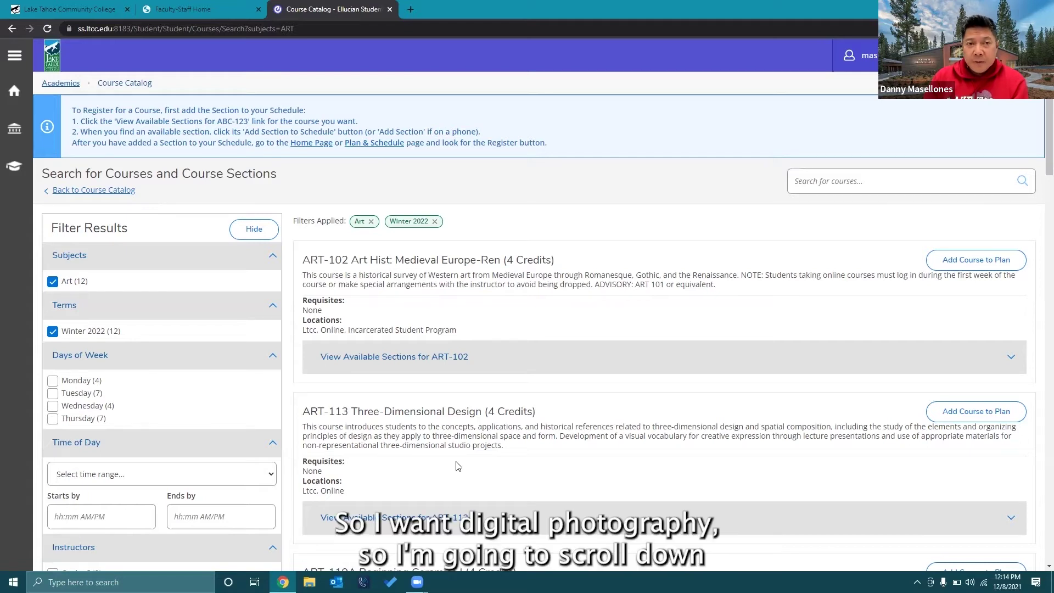
Step: Find ART-146 Digital Photography I in the results and show its available sections
scroll(457, 466, down, 8)
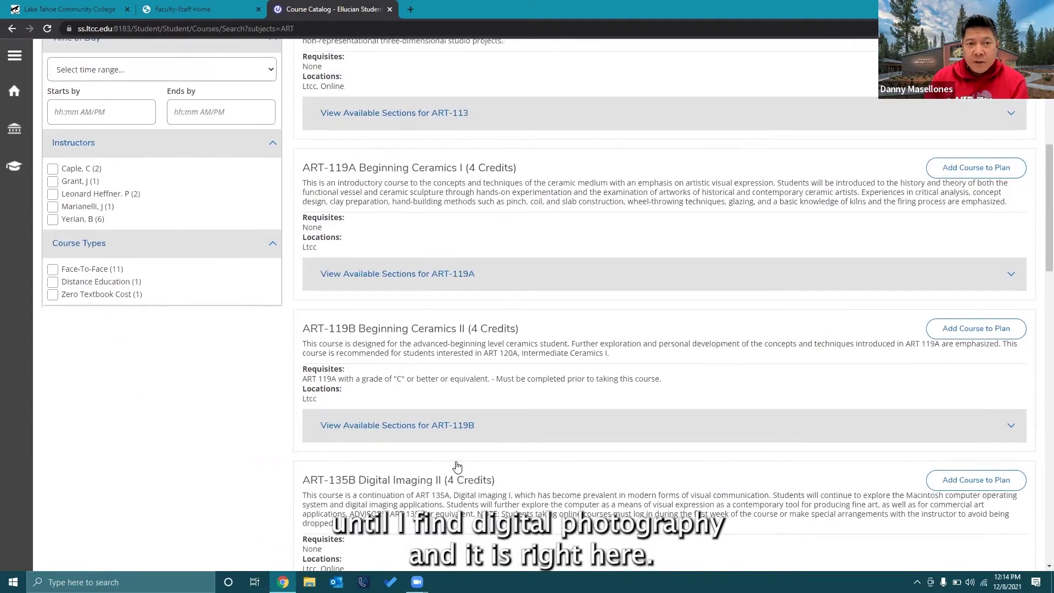
scroll(457, 466, down, 9)
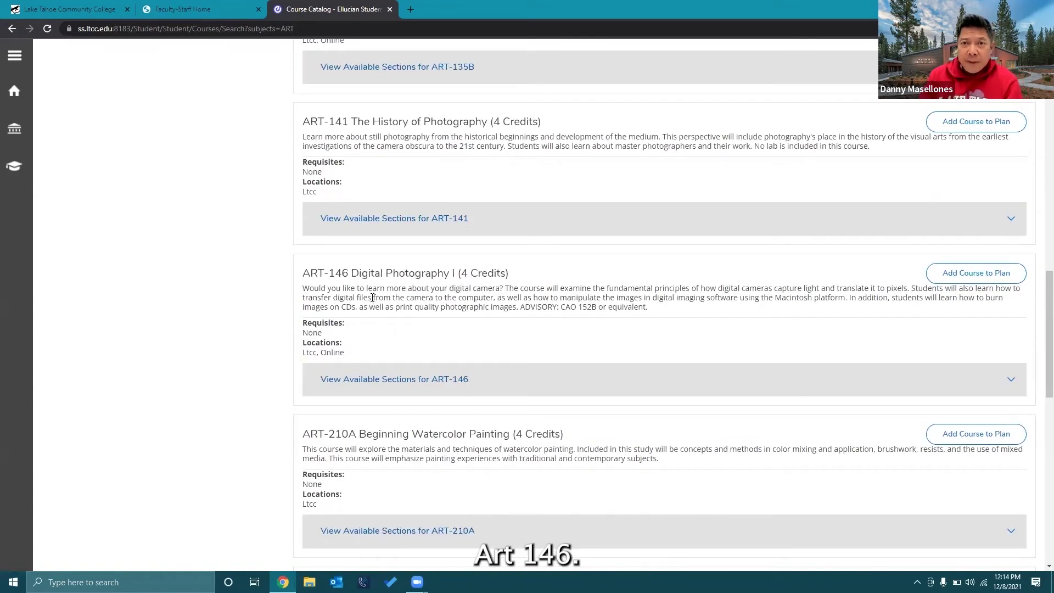
click(407, 382)
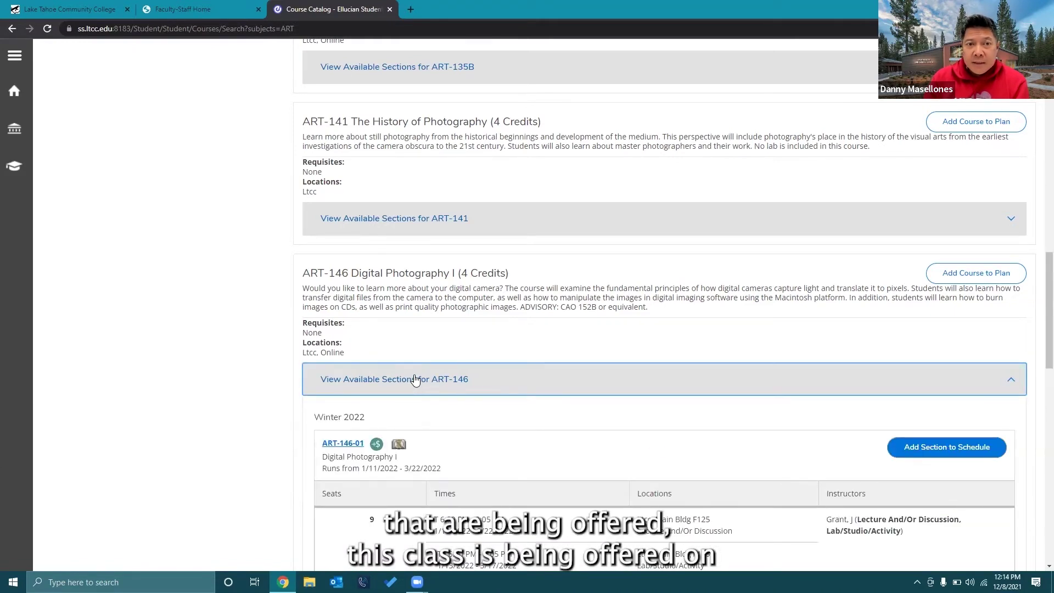
scroll(416, 379, down, 2)
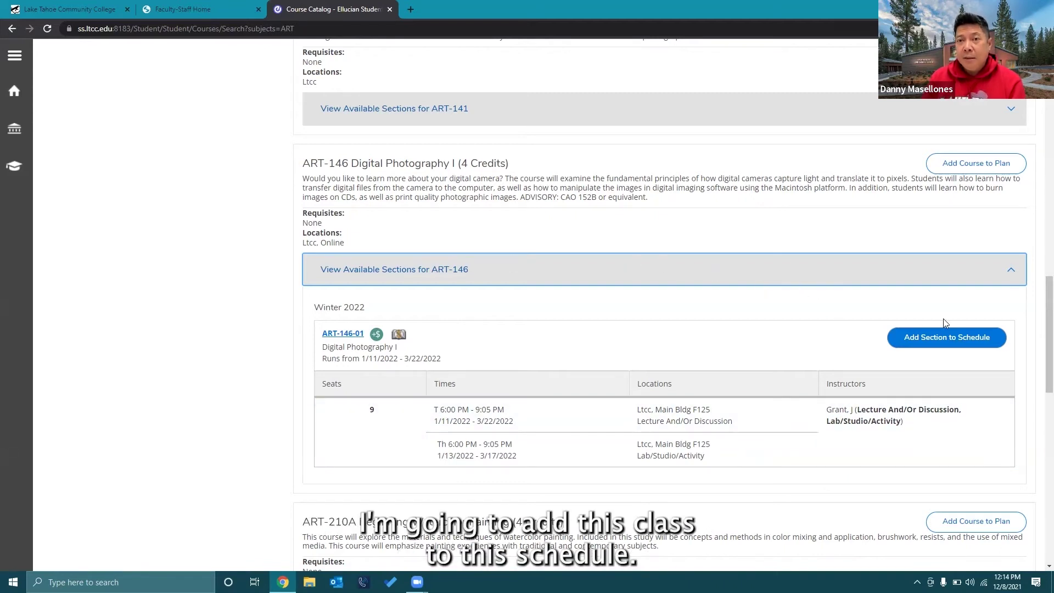
Step: Review the section details of ART-146-01 Digital Photography I and add the section to the schedule
click(970, 338)
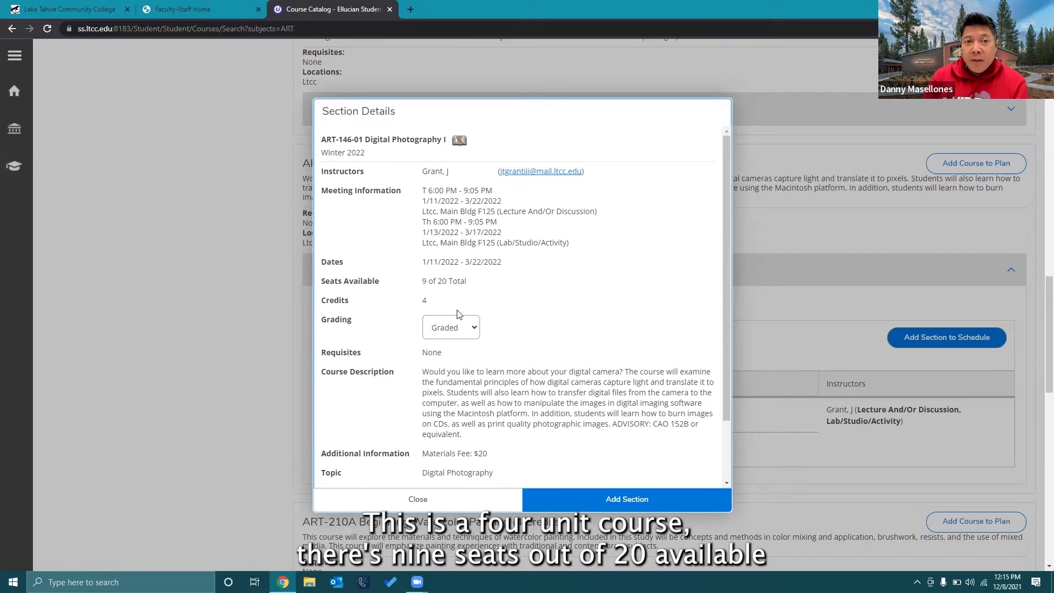
scroll(498, 344, down, 5)
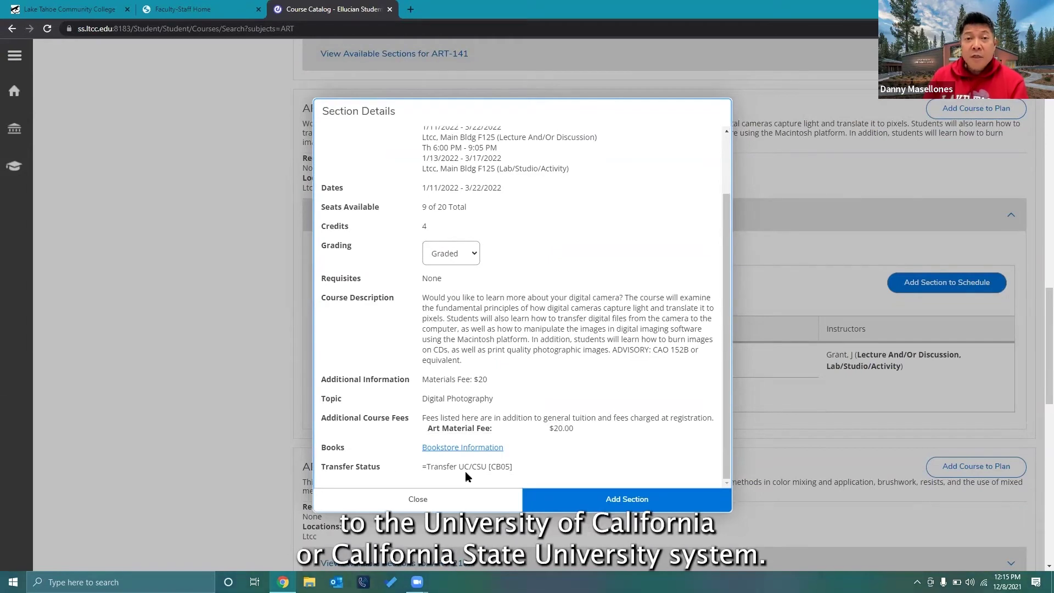
click(604, 504)
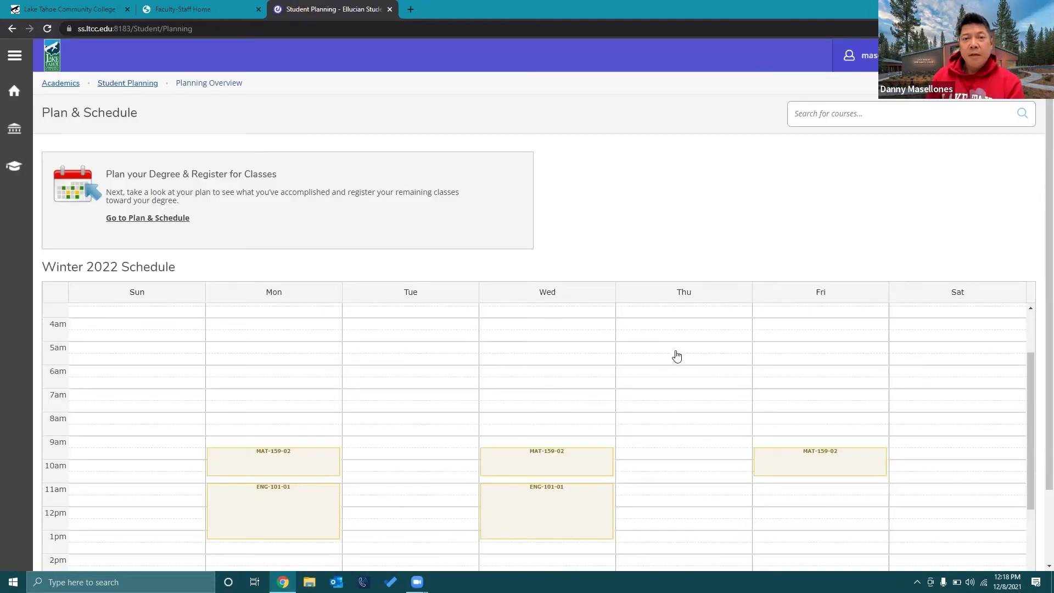
Step: Look over the planned classes in the Winter 2022 schedule and return to the Self-Service home page
scroll(677, 357, down, 5)
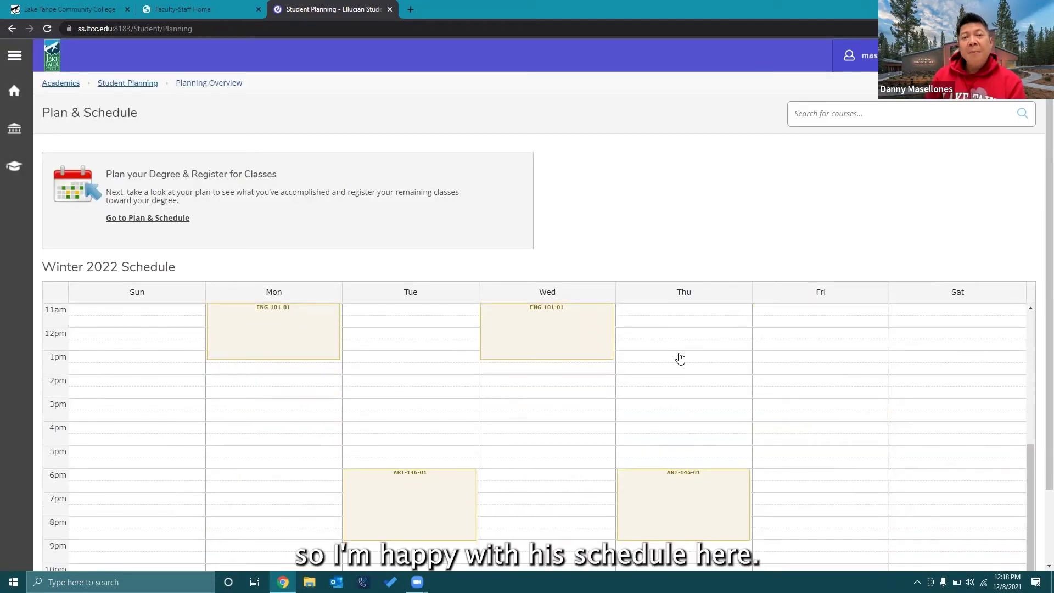
scroll(680, 358, up, 3)
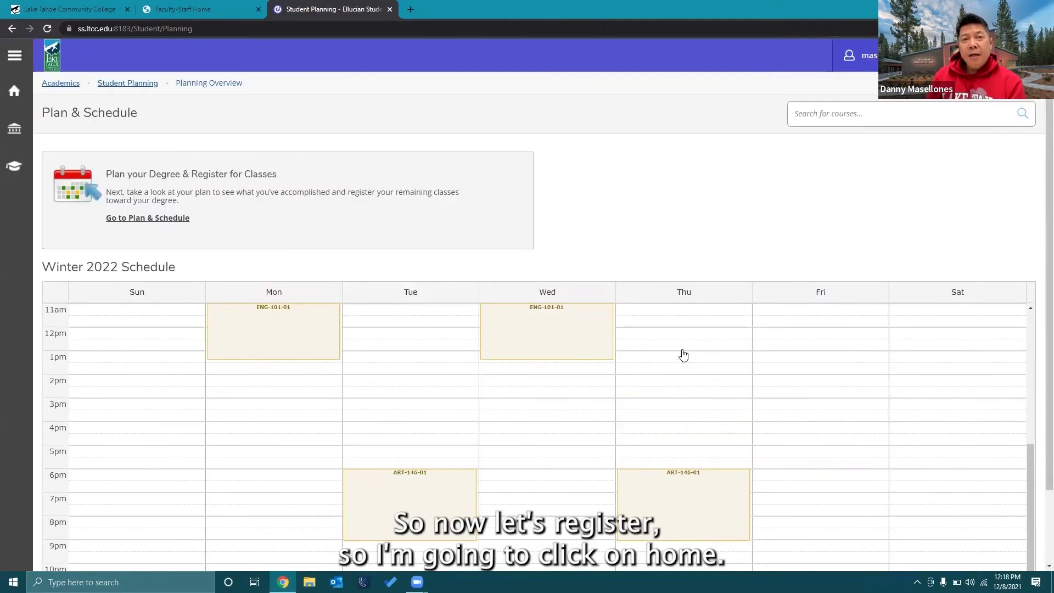
scroll(683, 357, up, 2)
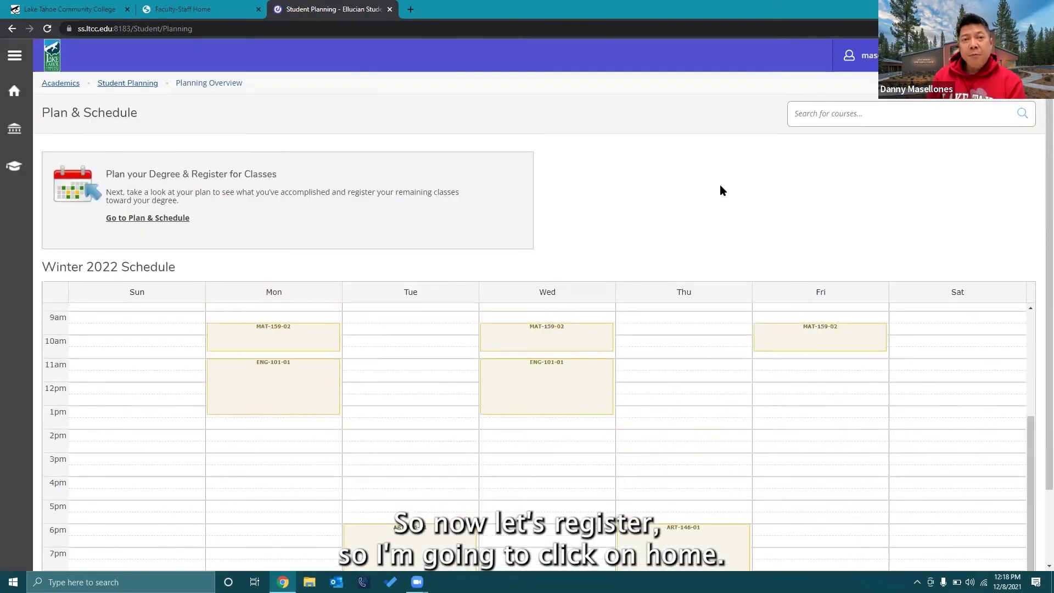
click(16, 93)
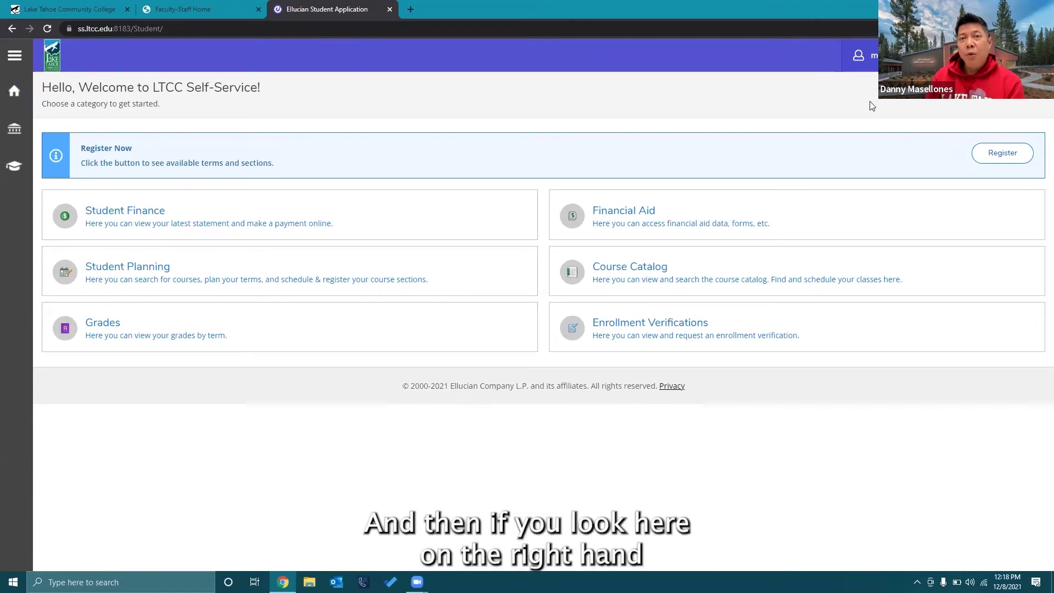
Step: Register for the Winter 2022 sections ART-146-01, ENG-101-01 and MAT-159-02
click(1008, 163)
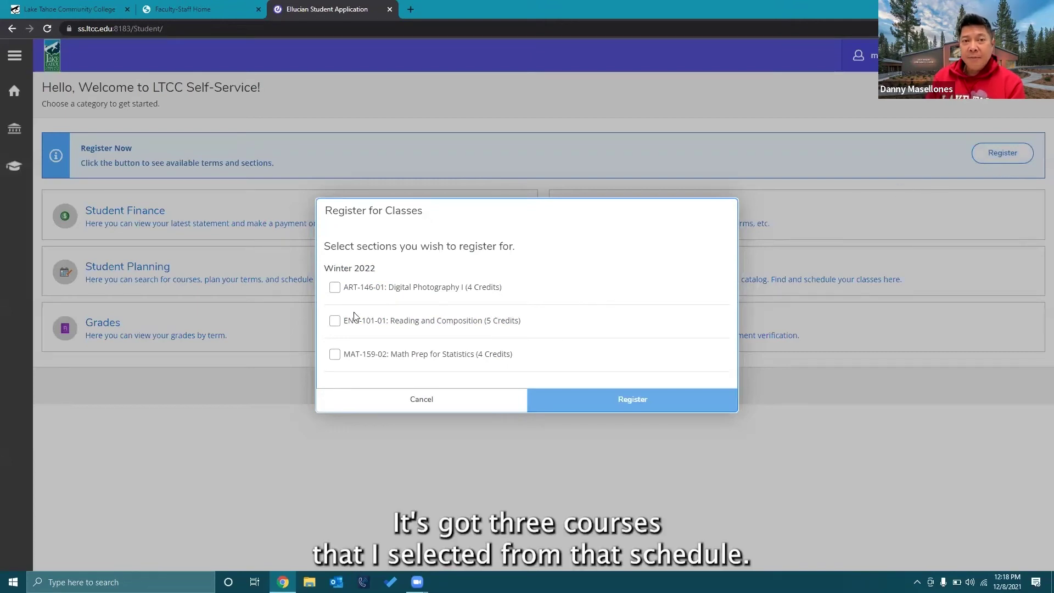
click(335, 288)
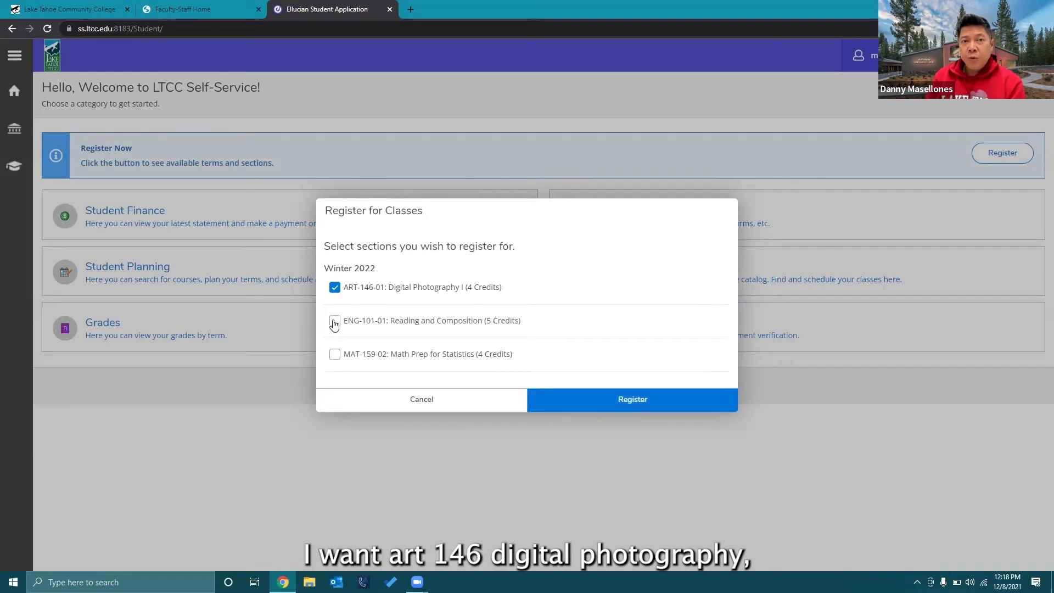
click(335, 322)
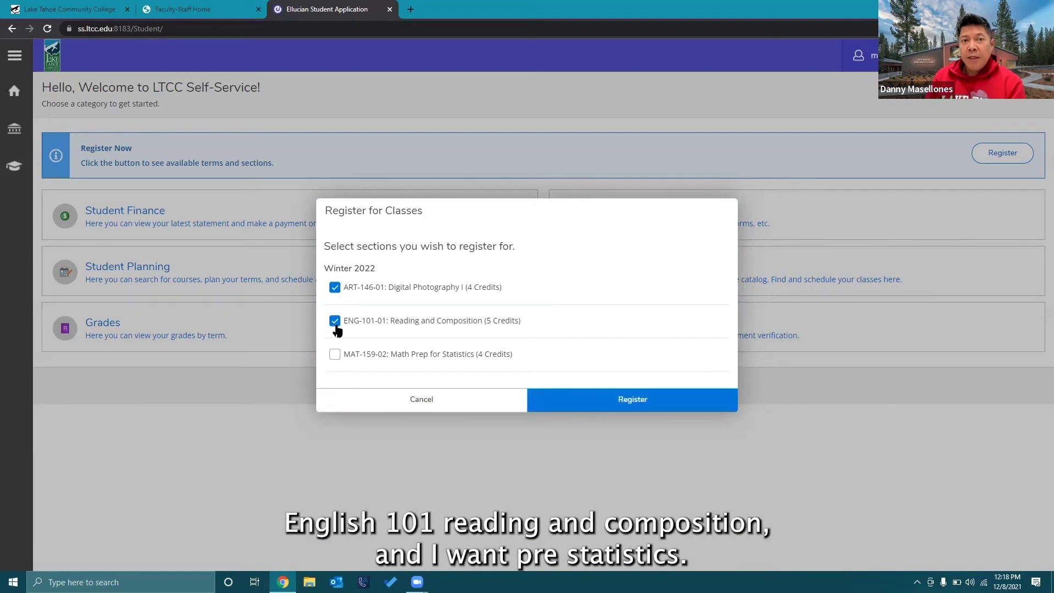
click(334, 356)
click(640, 404)
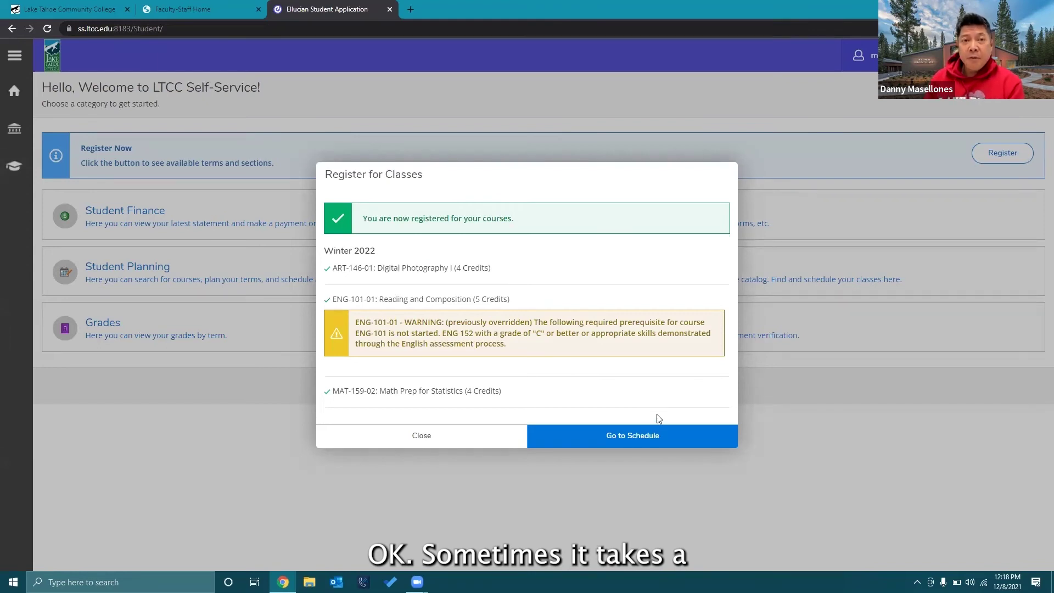
Step: Go to the Winter 2022 schedule and review the registered sections and their weekly meeting times
click(644, 442)
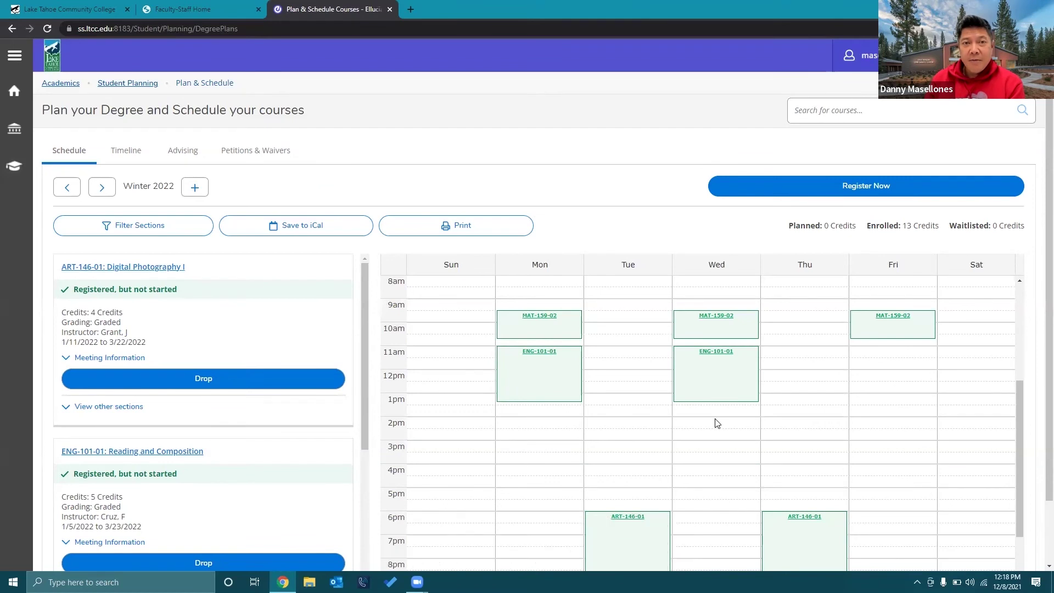
scroll(717, 423, down, 2)
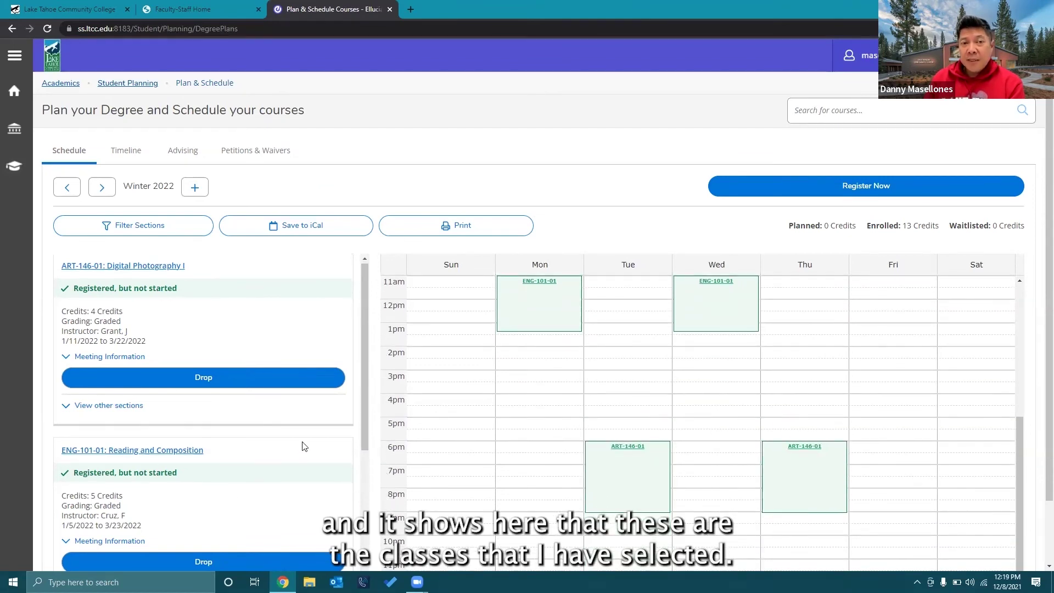
scroll(301, 442, down, 1)
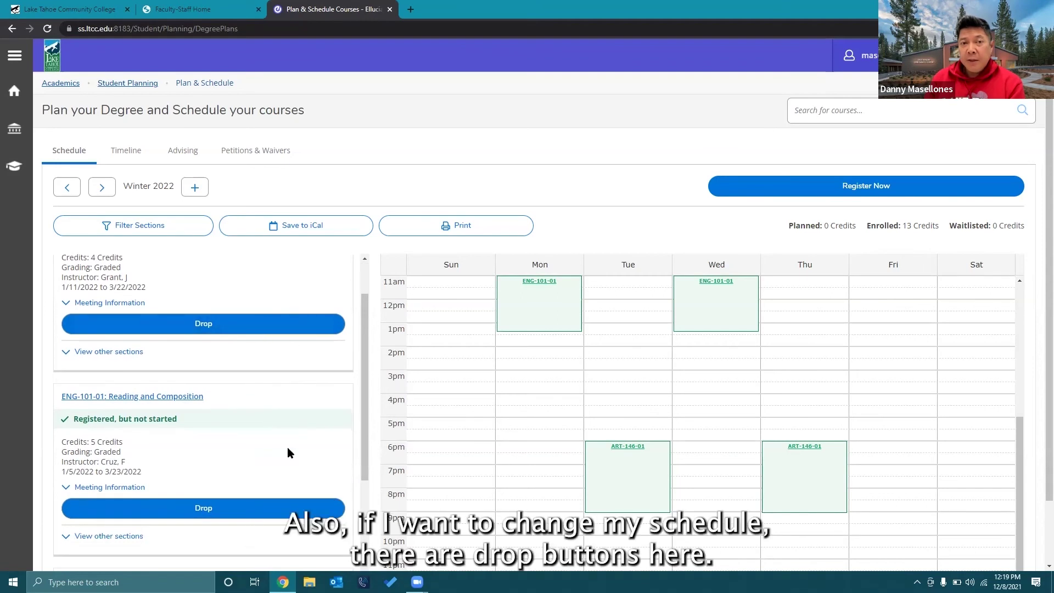
scroll(287, 447, down, 2)
scroll(287, 447, down, 3)
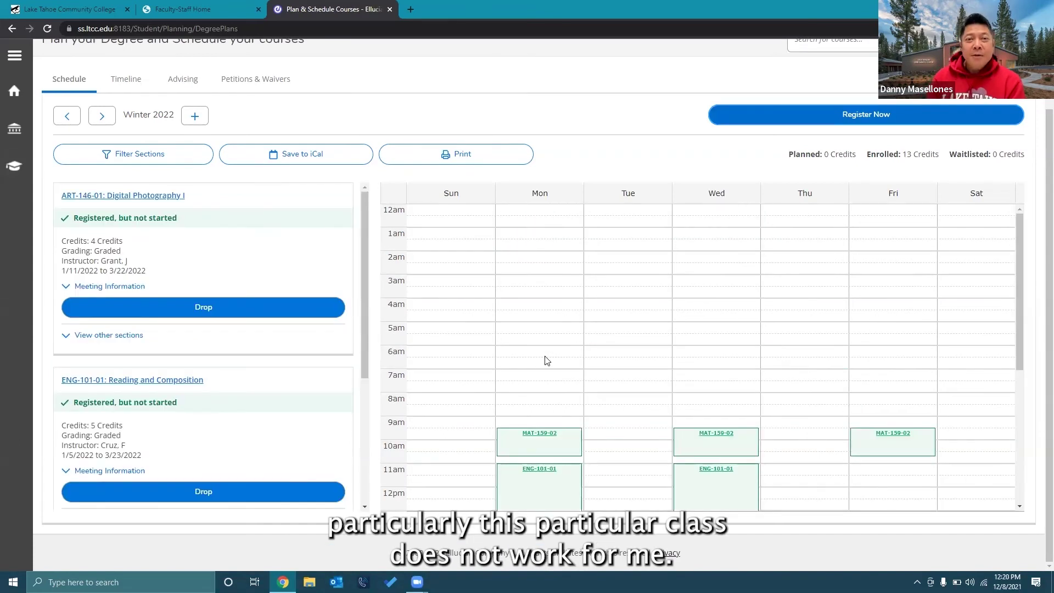
scroll(546, 362, down, 3)
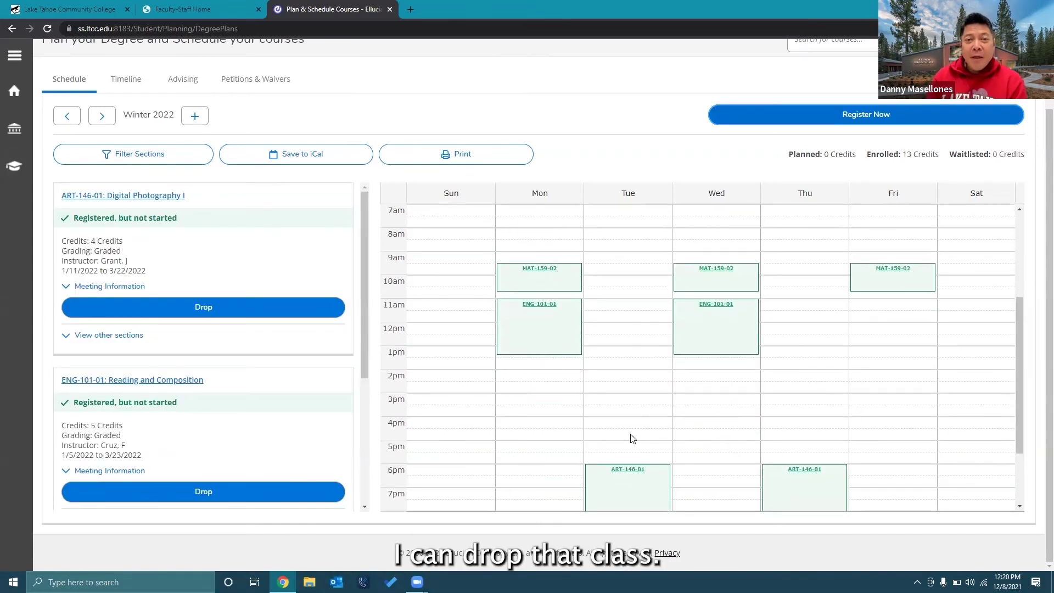
scroll(632, 438, up, 3)
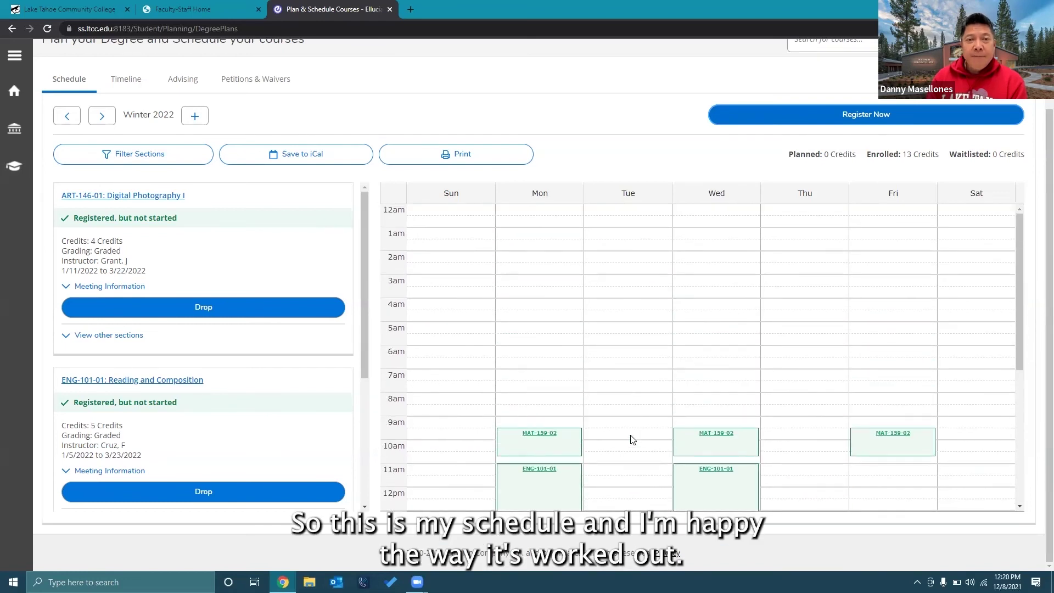
scroll(633, 438, up, 2)
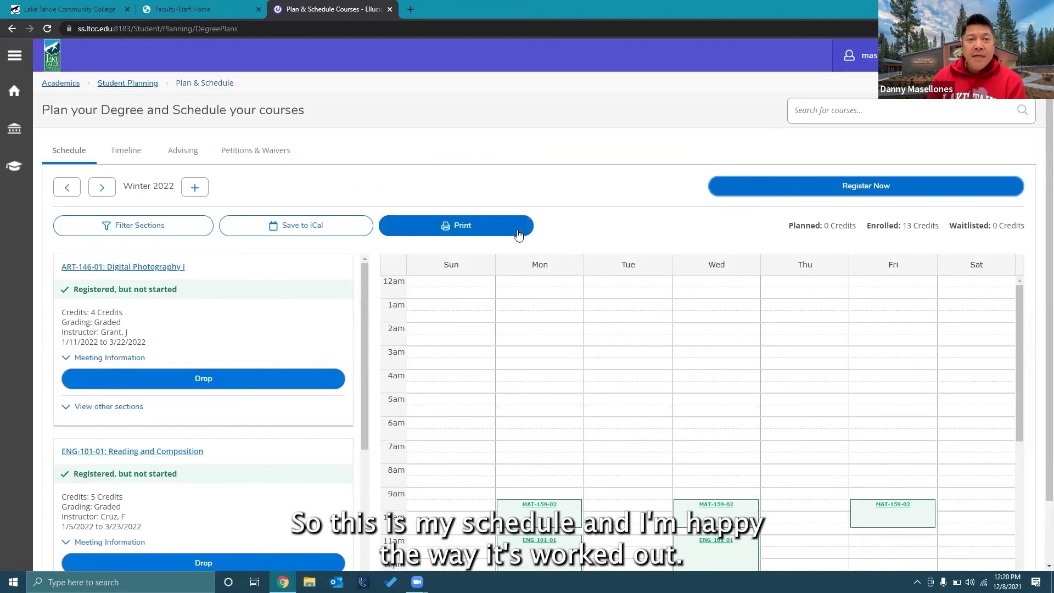